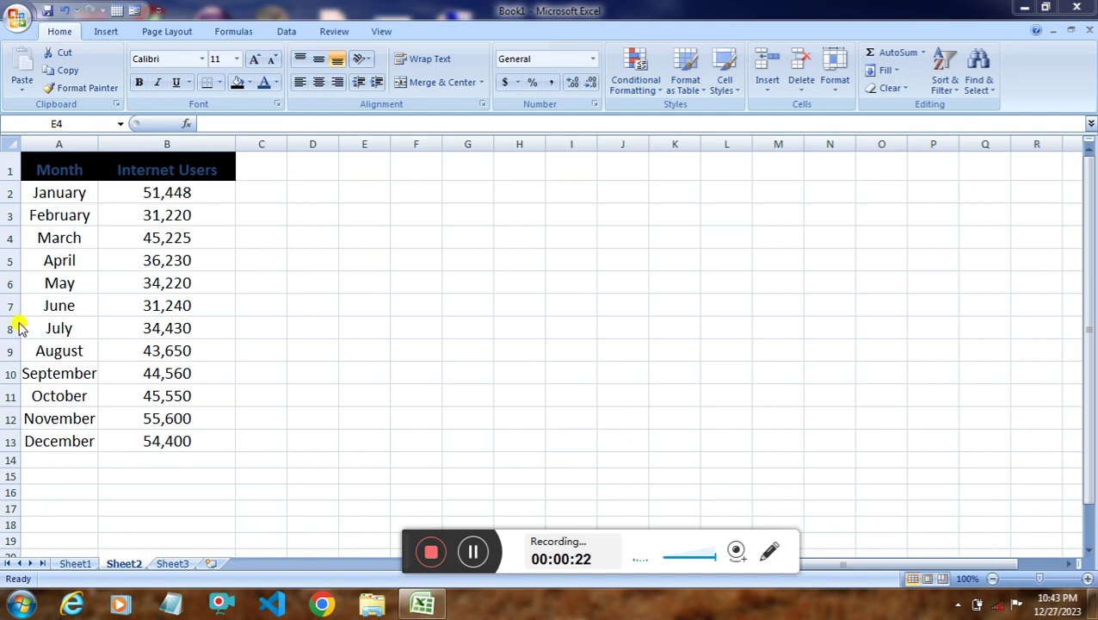
- Check the Month and Internet Users headers and data range, then show the column chart types
click(69, 166)
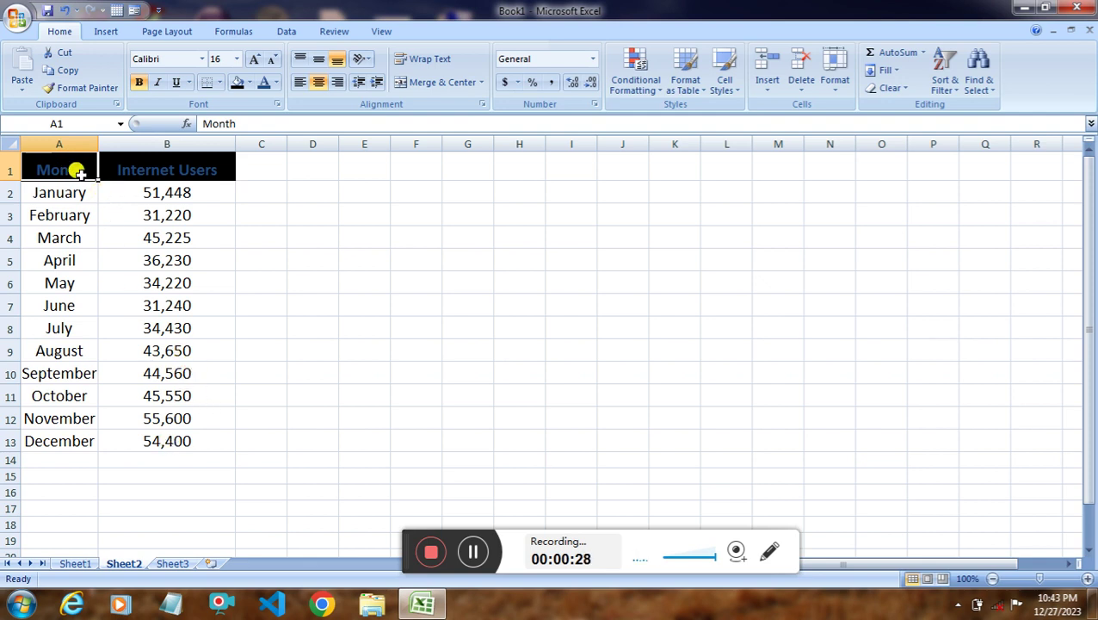
click(151, 172)
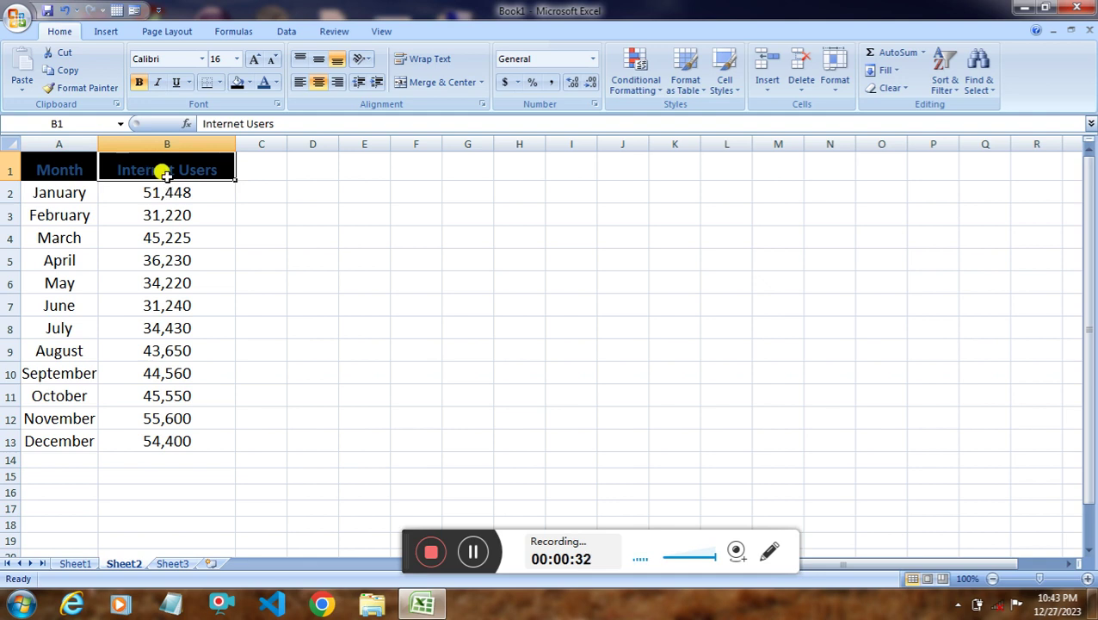
click(178, 428)
click(146, 171)
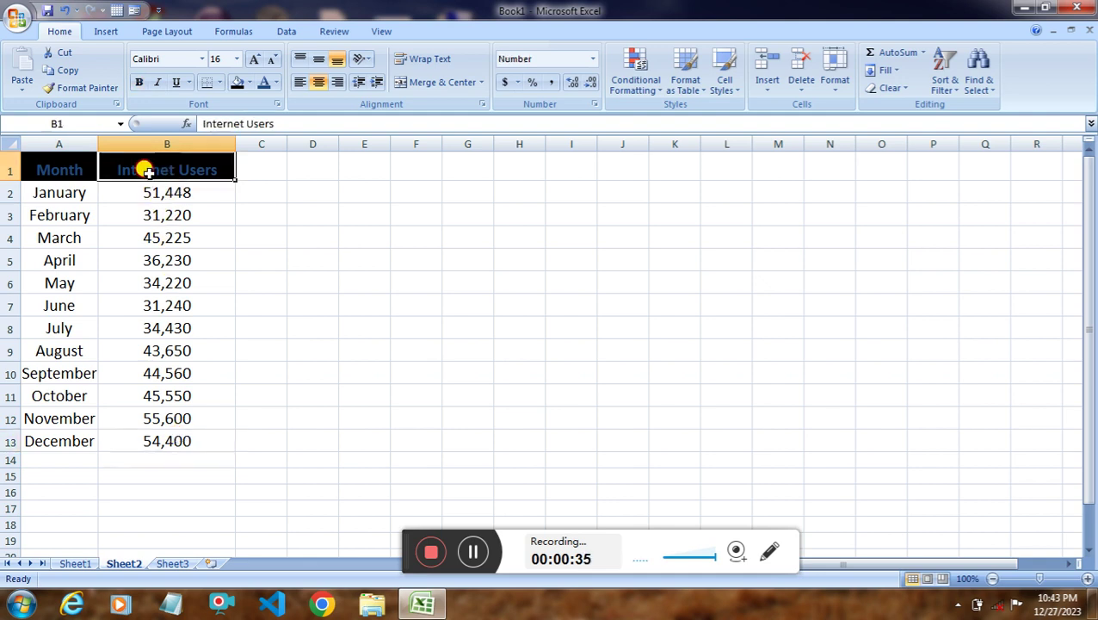
click(74, 166)
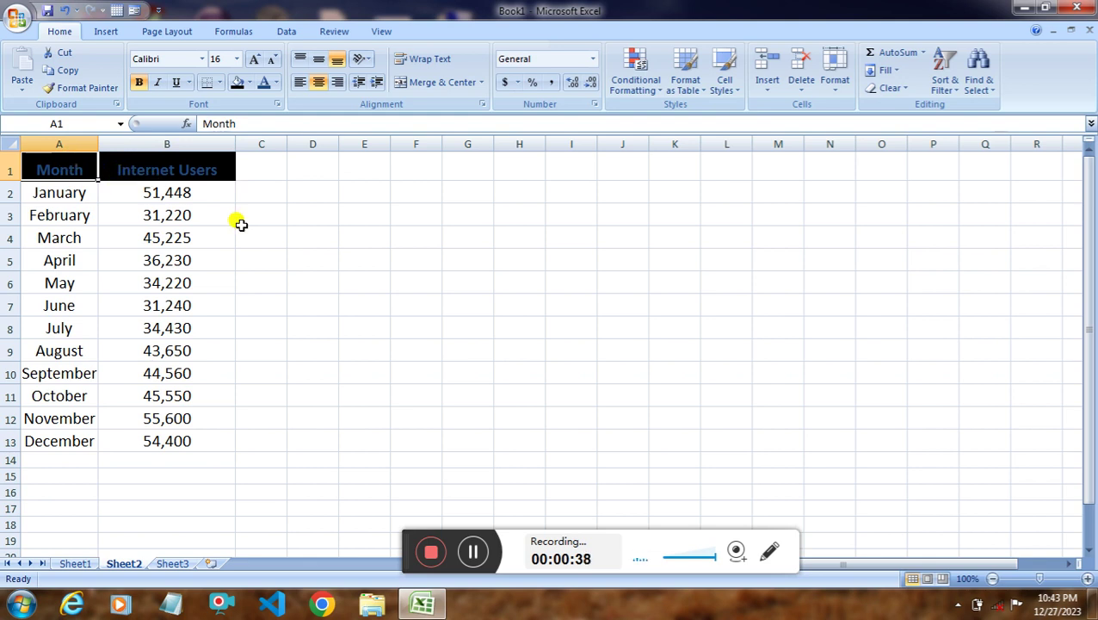
click(106, 32)
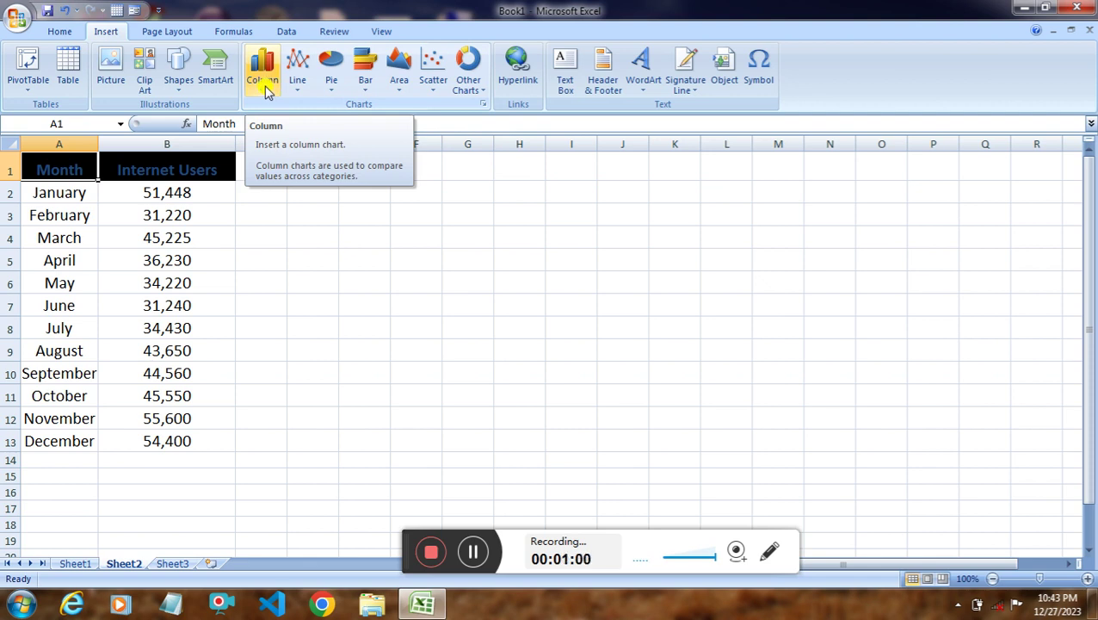
click(268, 99)
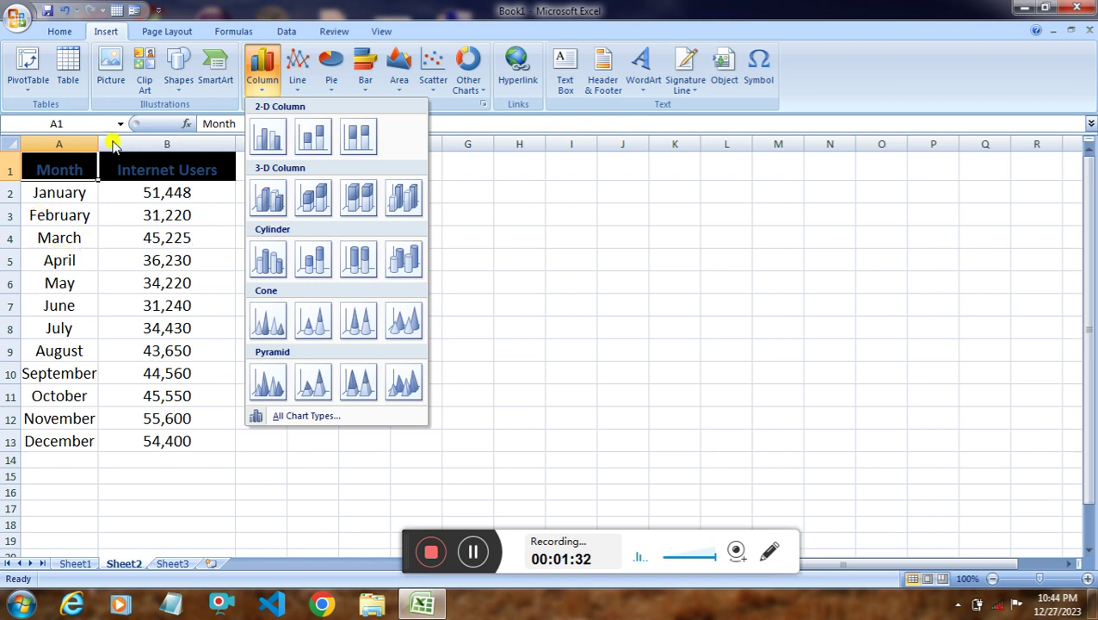
- Insert a 2-D clustered column chart of Internet Users and place it beside the table
click(268, 135)
drag(360, 237, 326, 209)
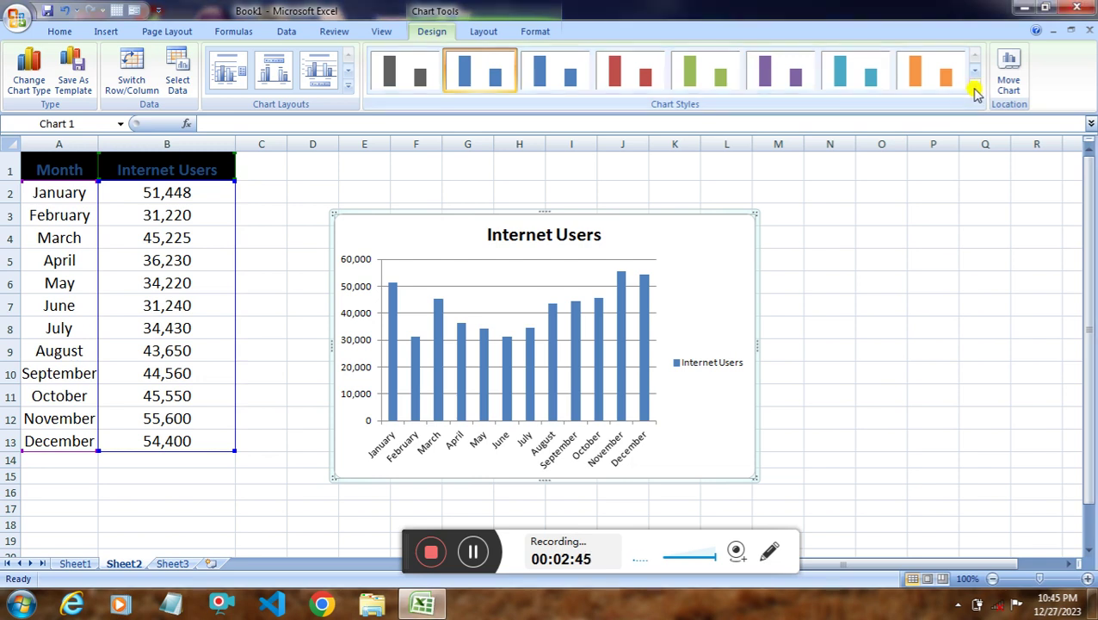
- Preview orange and blue chart styles, settle on dark grey Style 17, and widen the chart
click(974, 86)
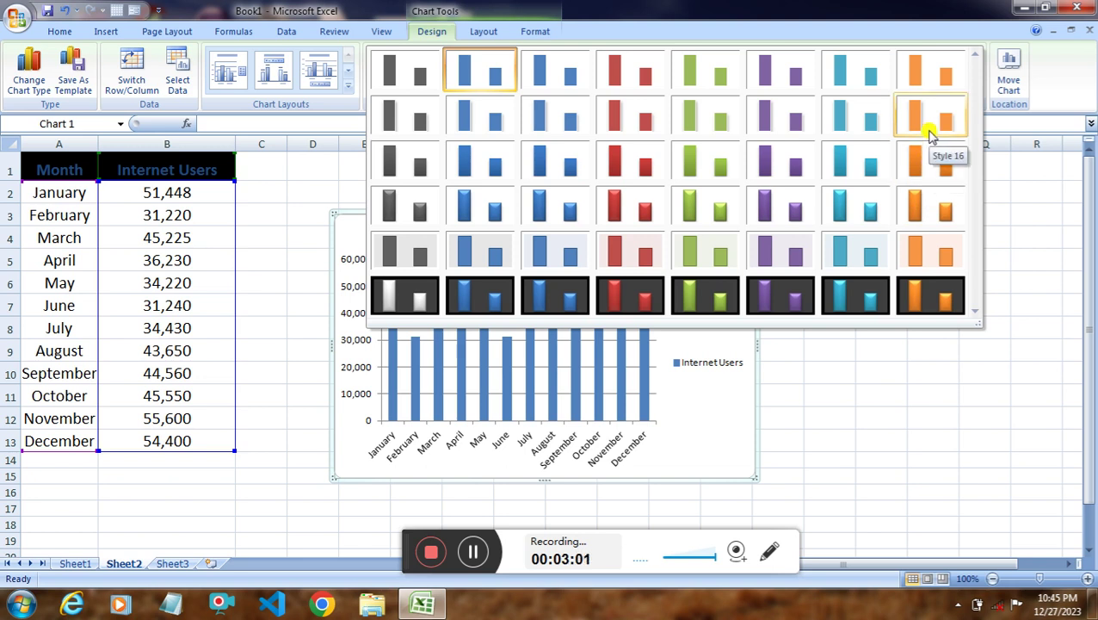
click(919, 168)
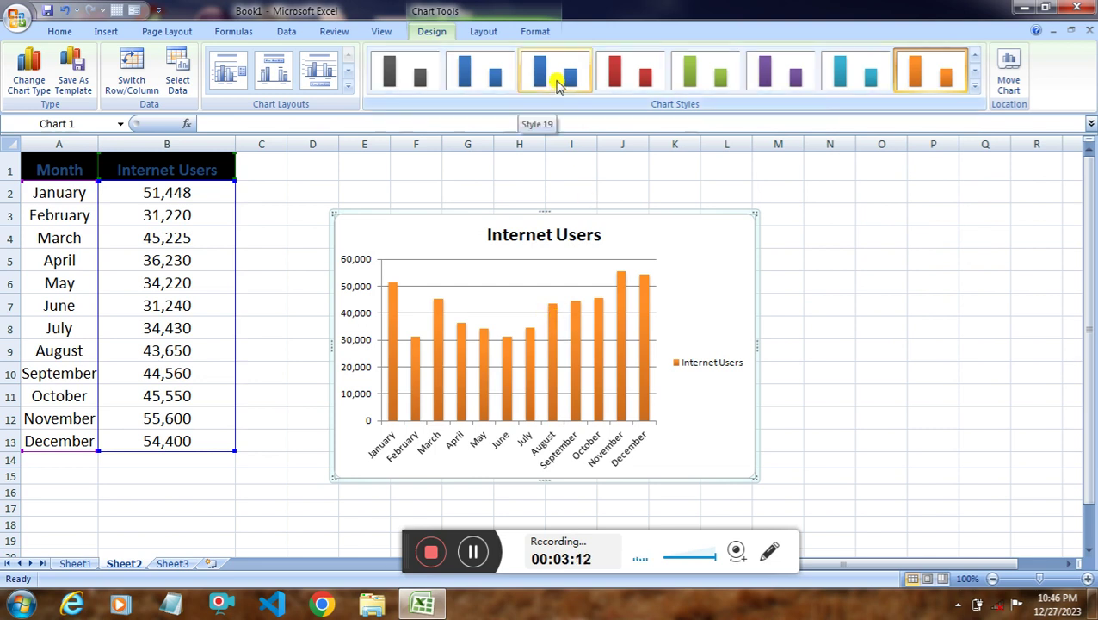
click(556, 78)
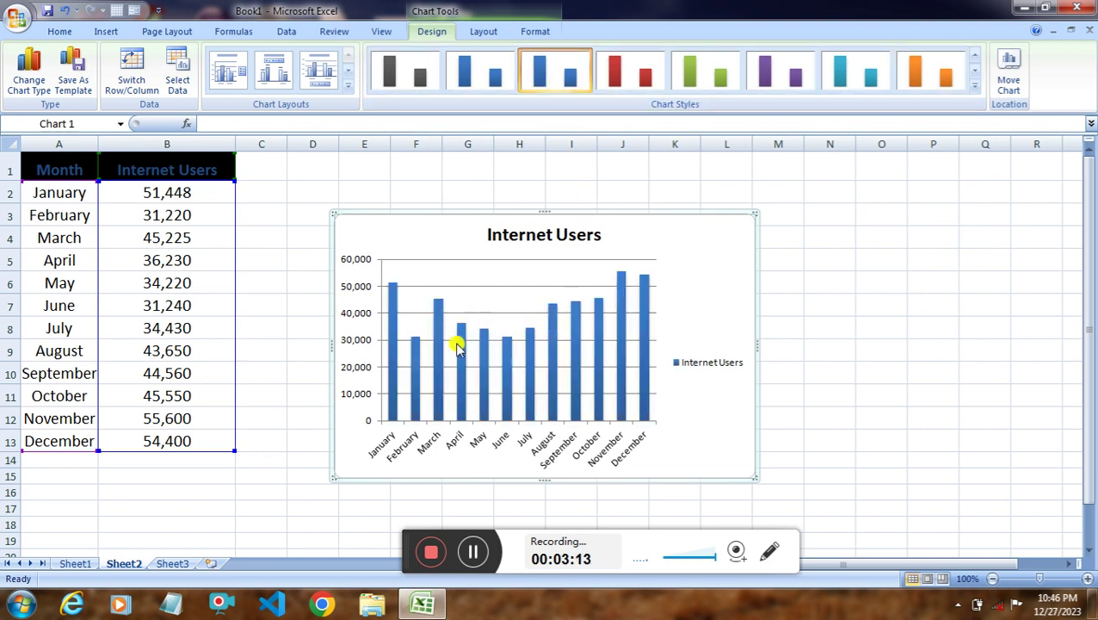
click(415, 79)
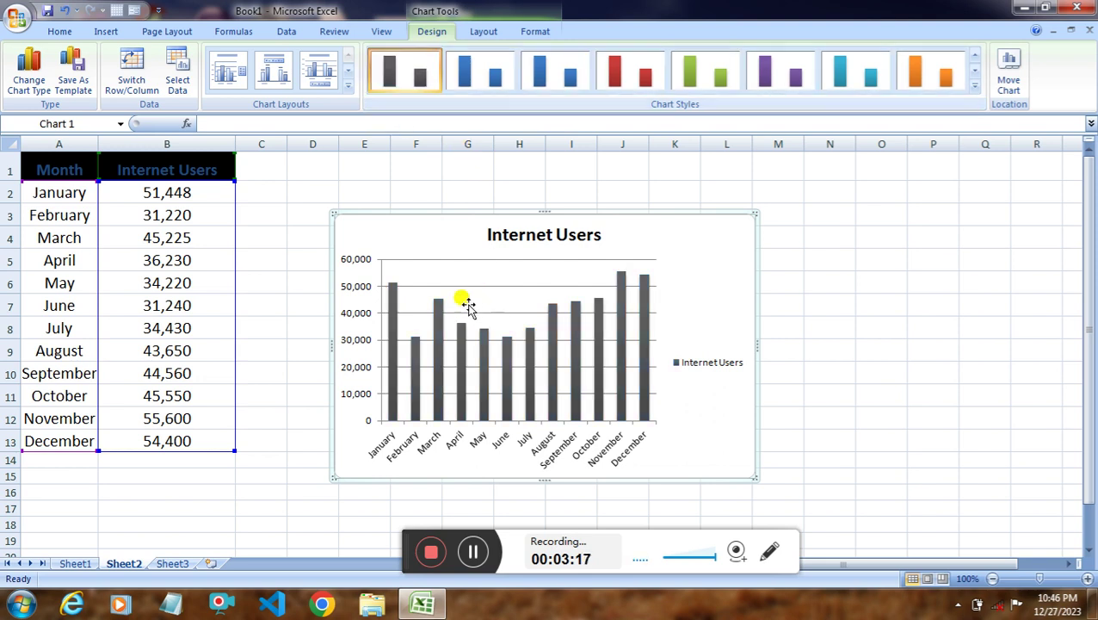
drag(330, 212, 302, 191)
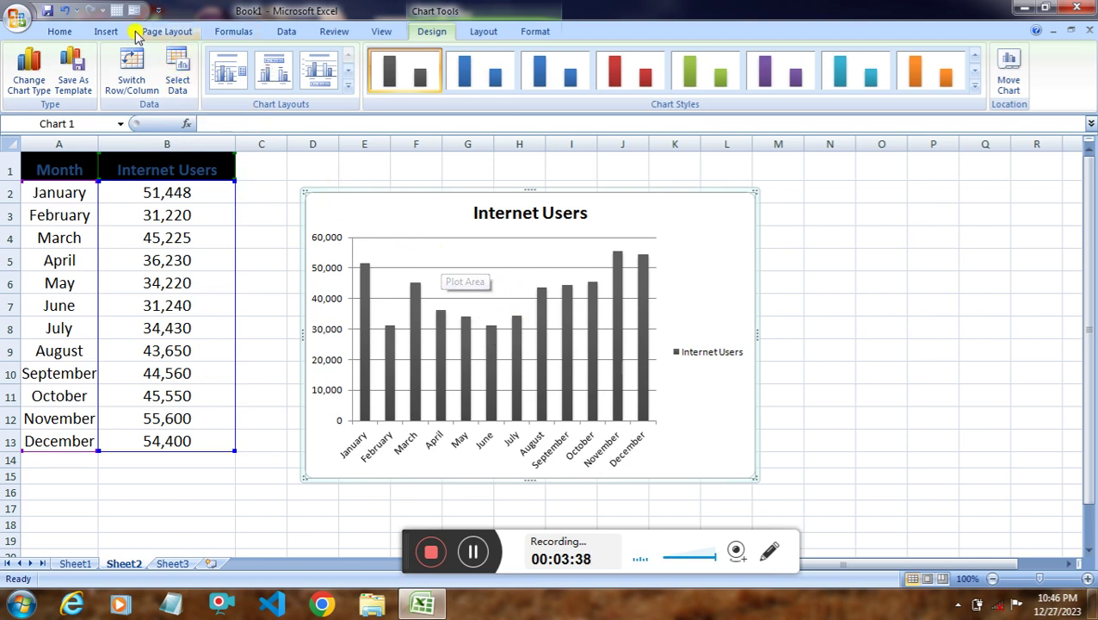
- Switch rows and columns twice so the months end up along the axis
click(132, 79)
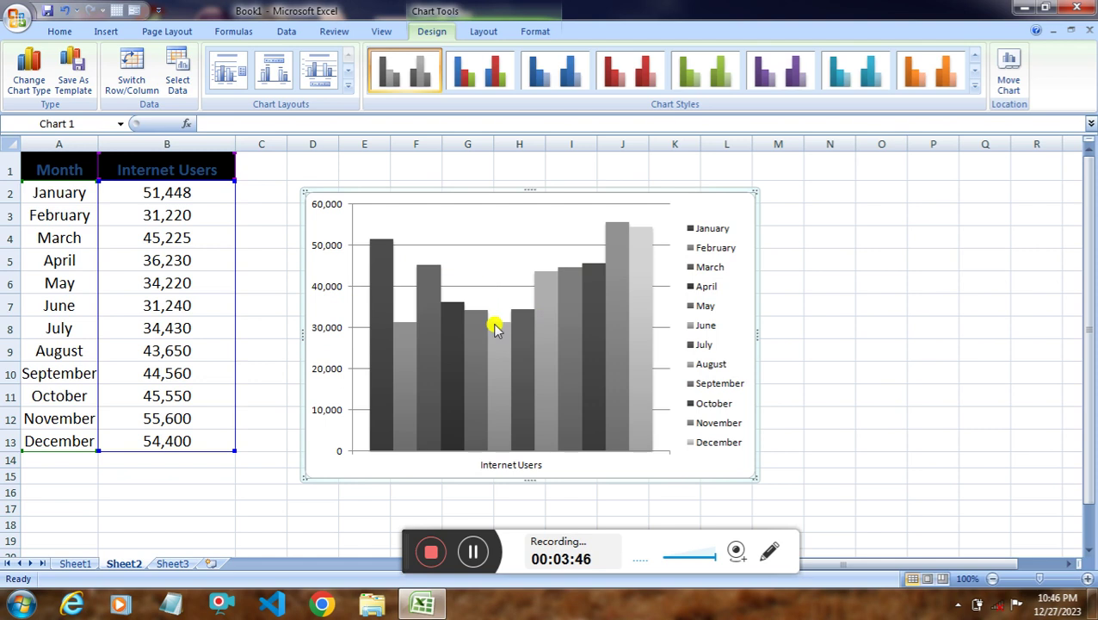
click(128, 86)
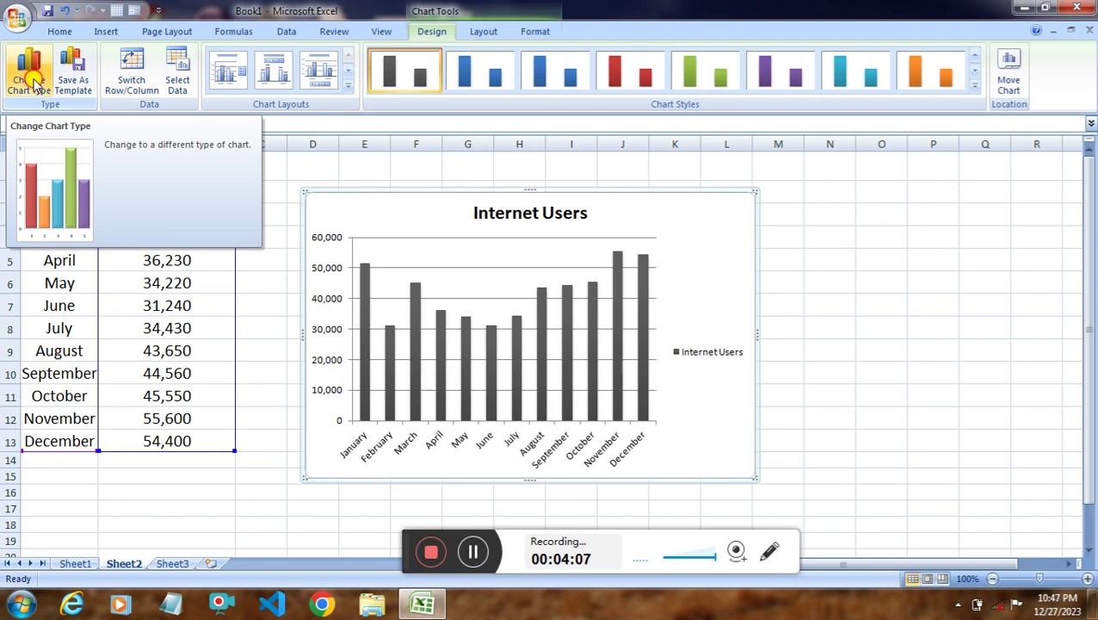
- Convert the column chart to a plain Line chart
click(34, 88)
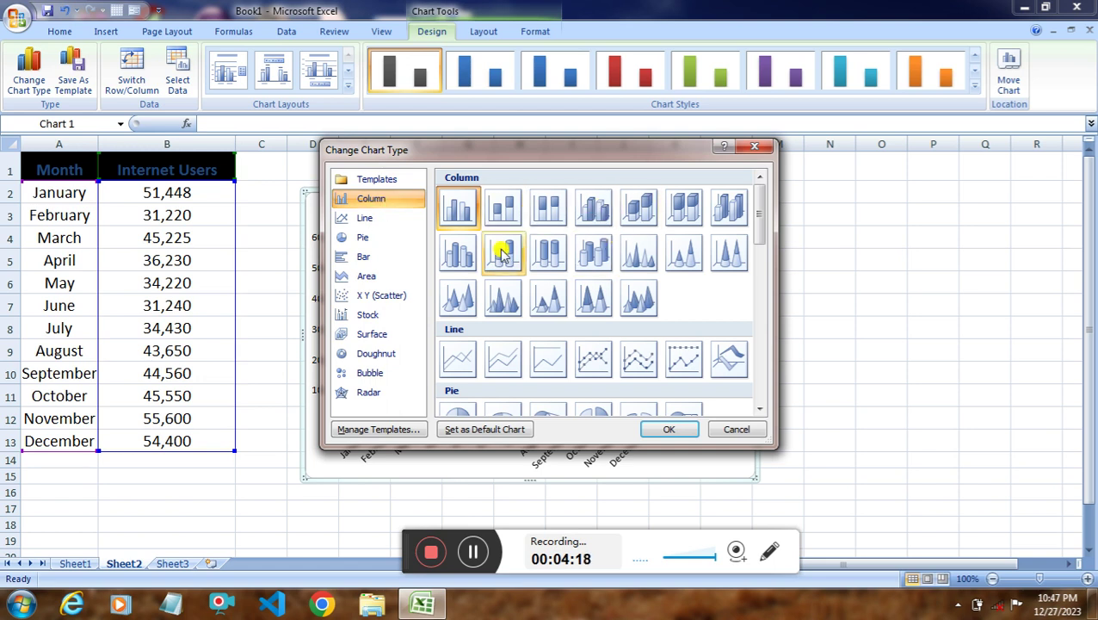
click(374, 220)
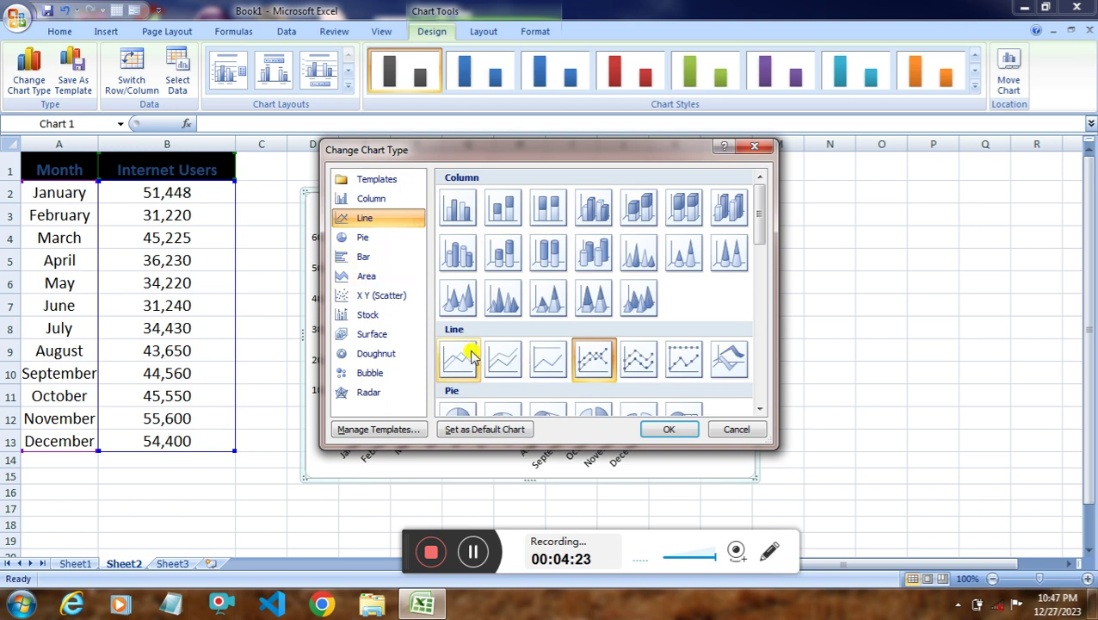
click(512, 366)
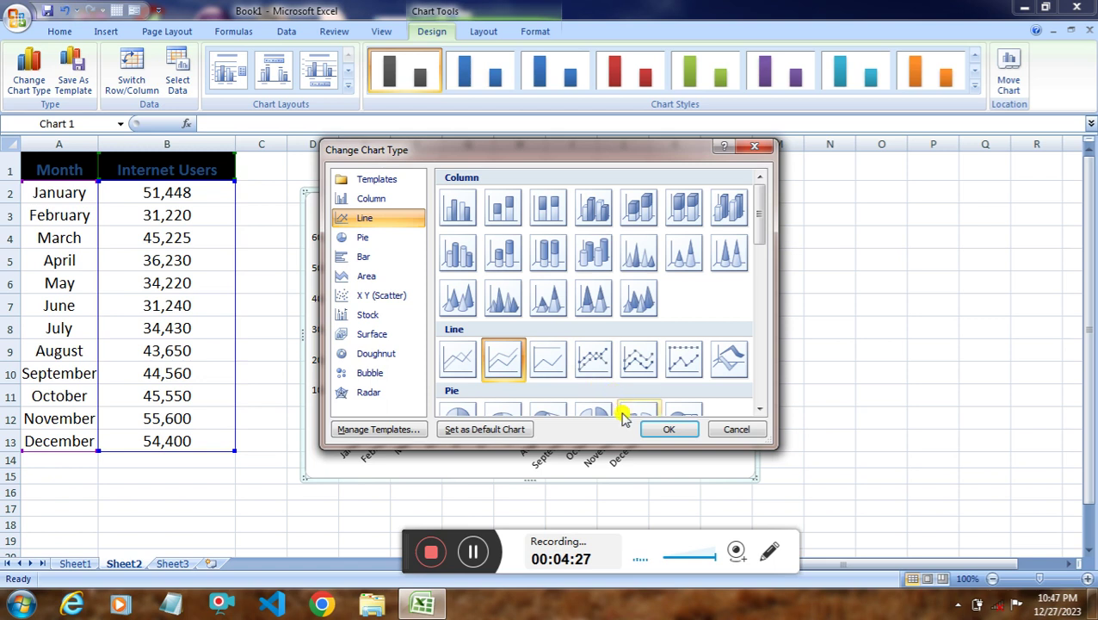
click(685, 431)
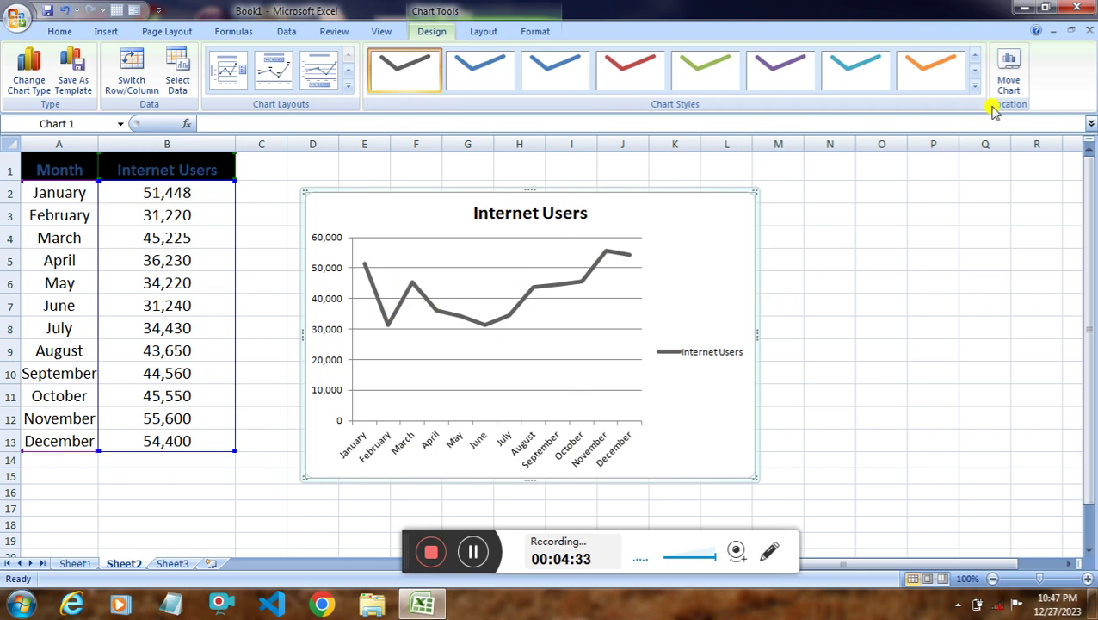
- Preview orange and cyan line styles, then apply a thicker blue line style
click(921, 73)
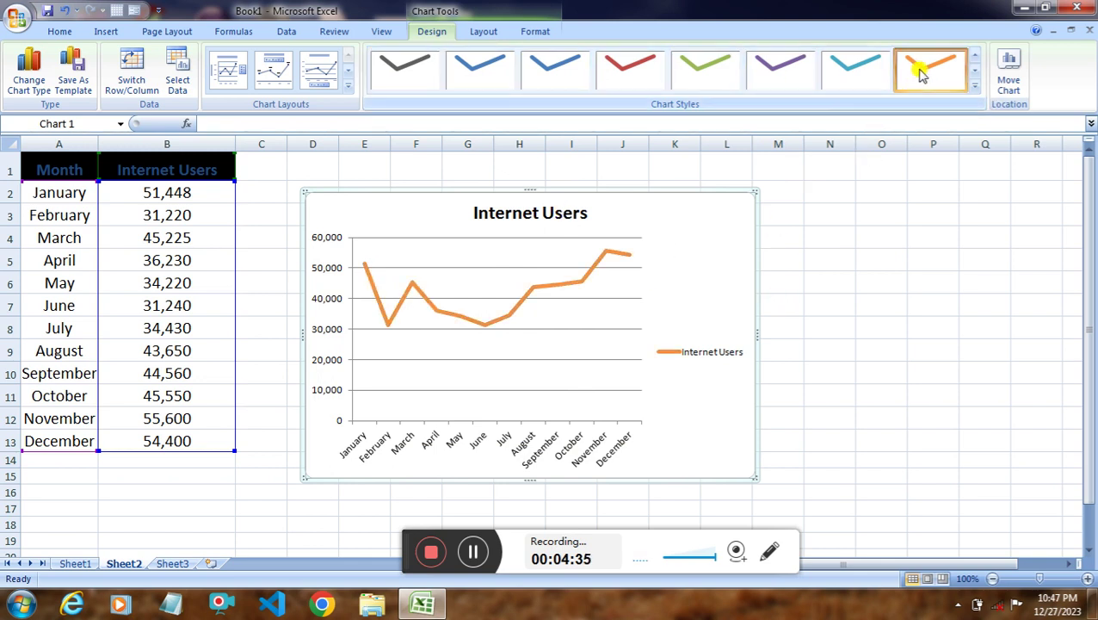
click(858, 71)
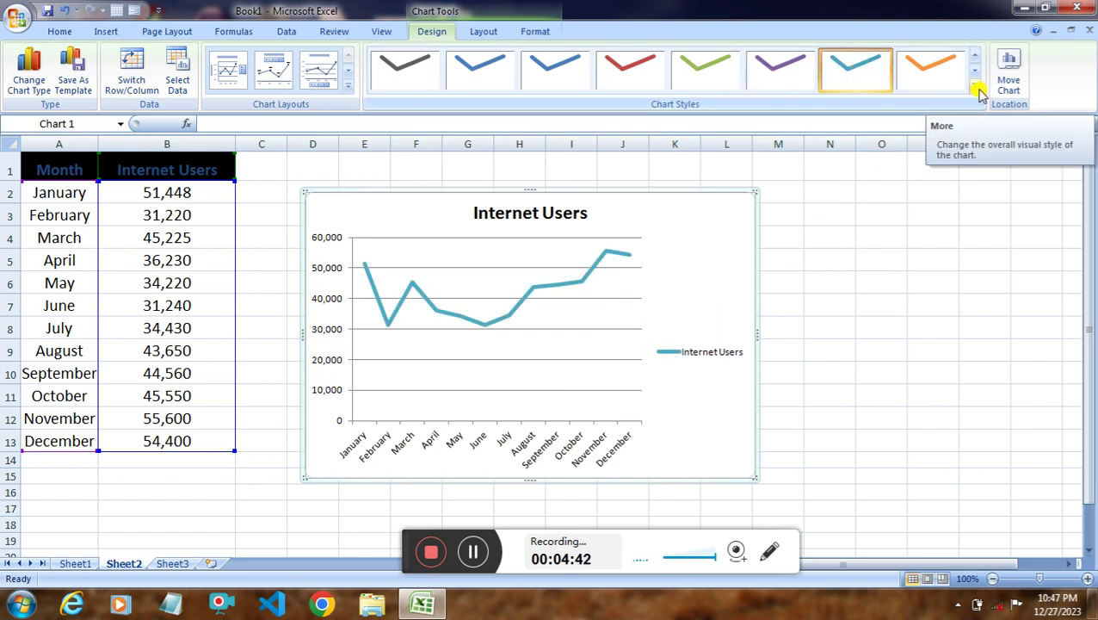
click(975, 89)
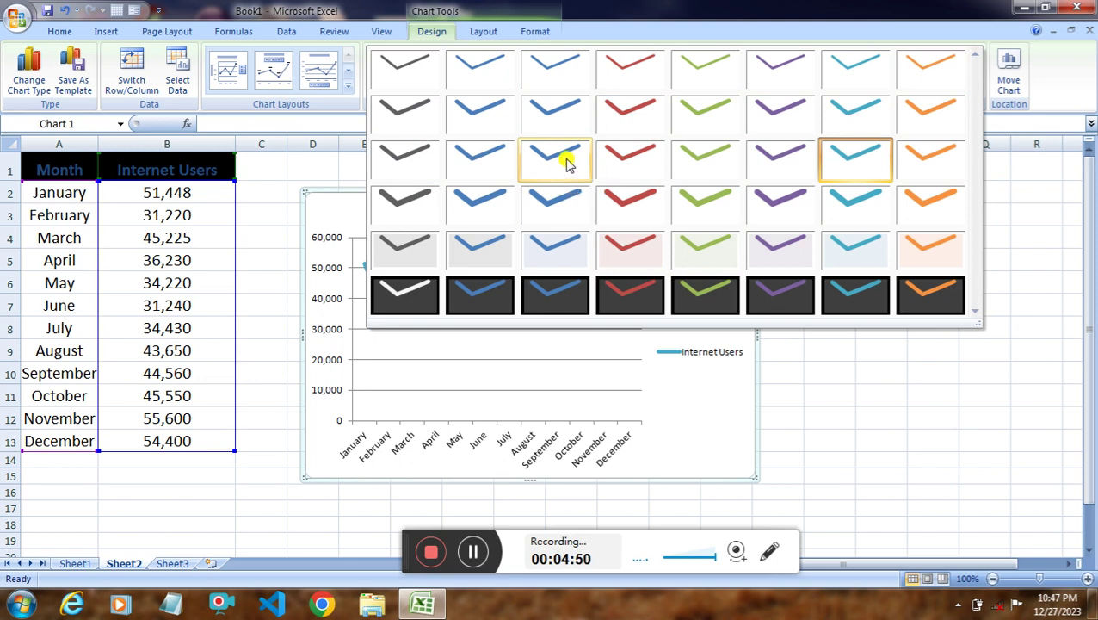
click(567, 162)
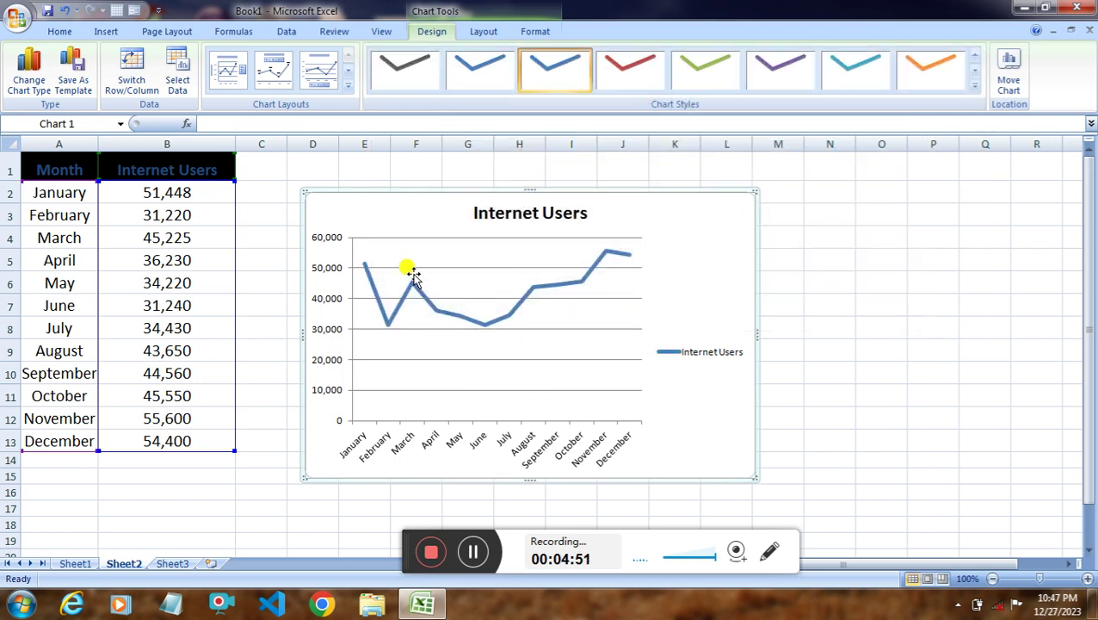
click(29, 69)
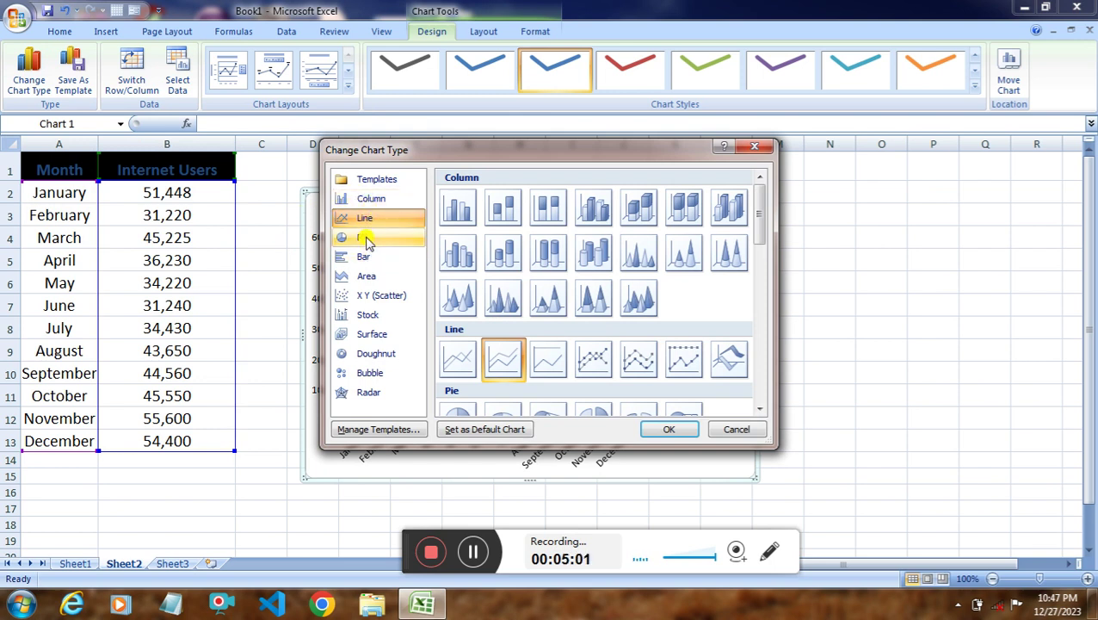
- Change the line chart into a 3-D Pie chart with a monthly legend
click(366, 238)
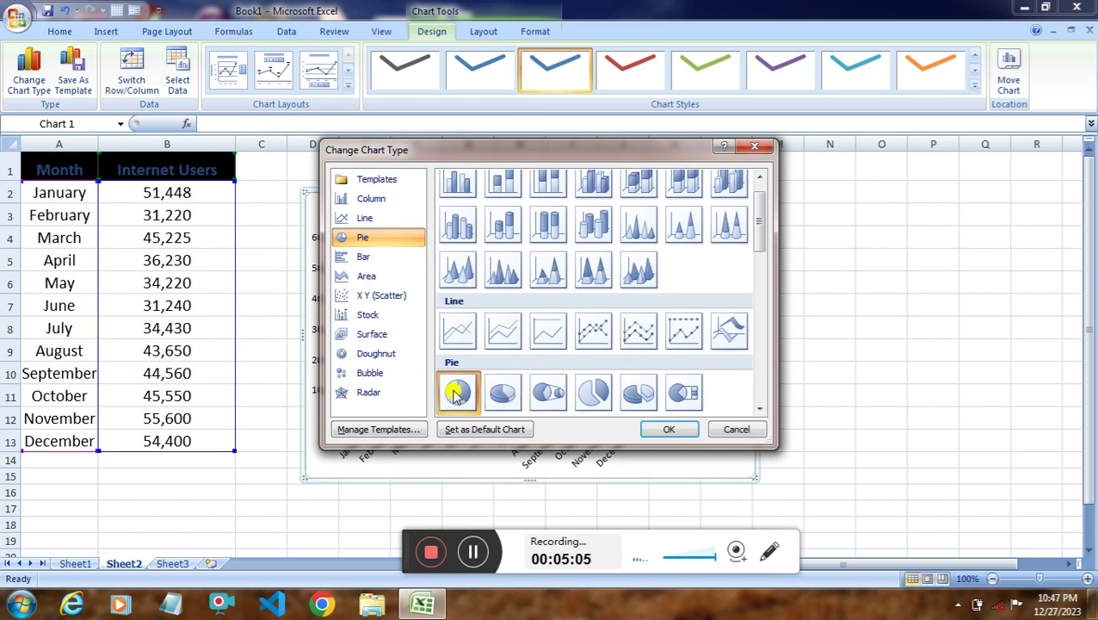
click(509, 395)
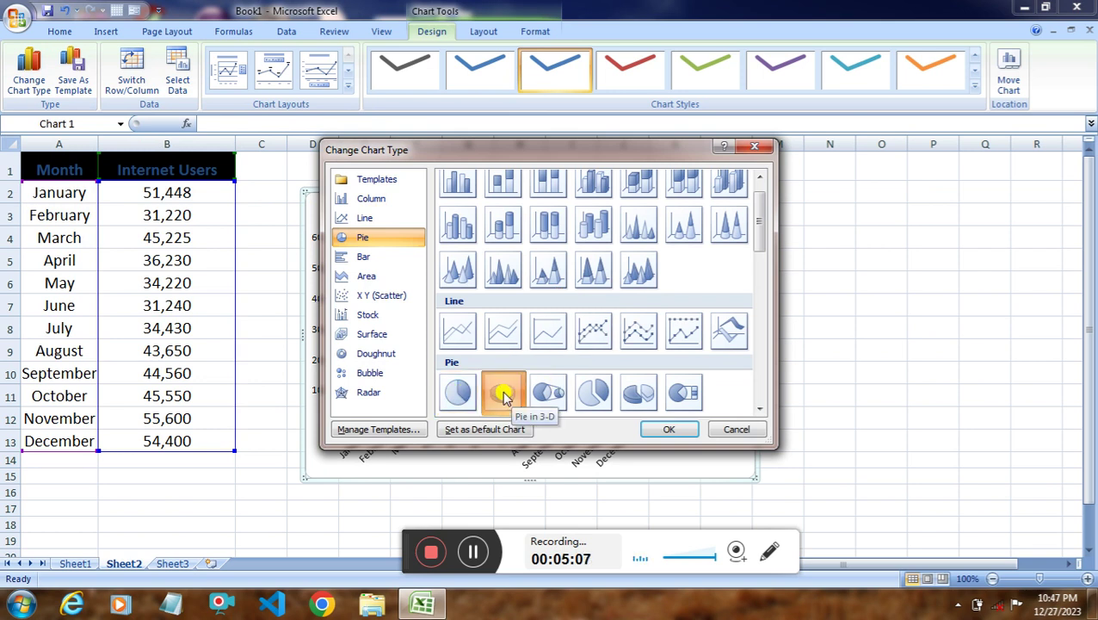
click(663, 428)
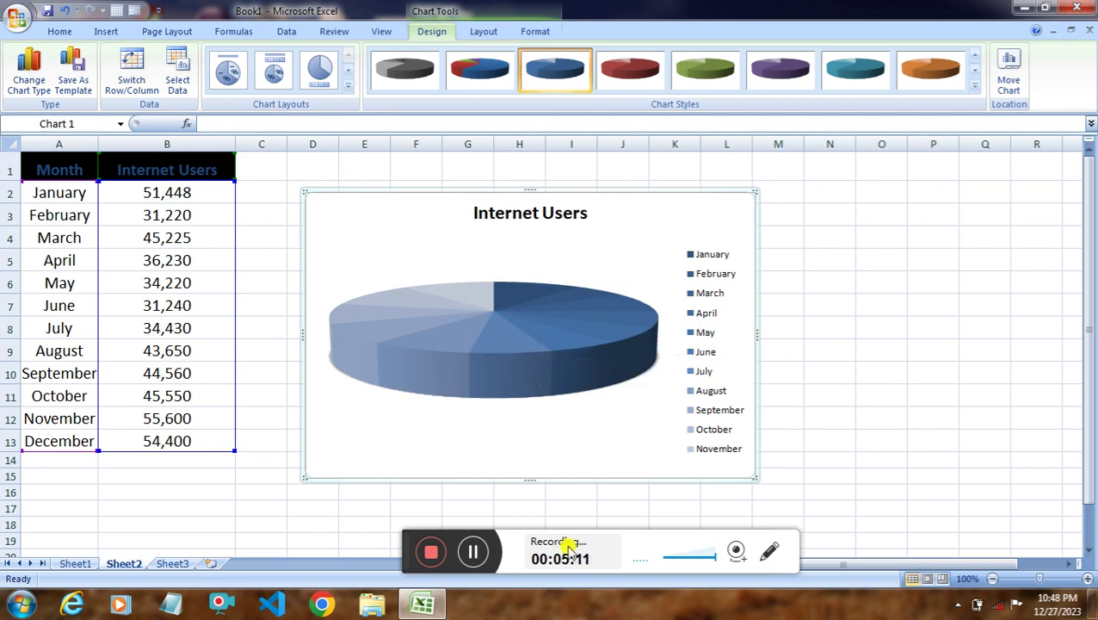
click(479, 552)
- Apply the orange chart style to the 3-D pie slices
click(483, 553)
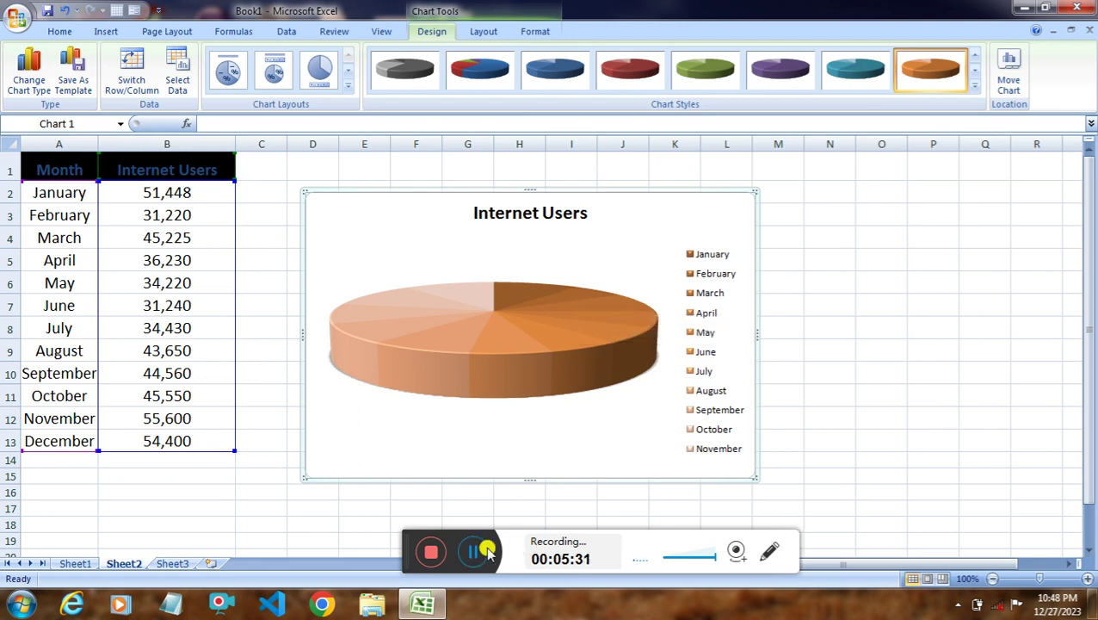
click(31, 85)
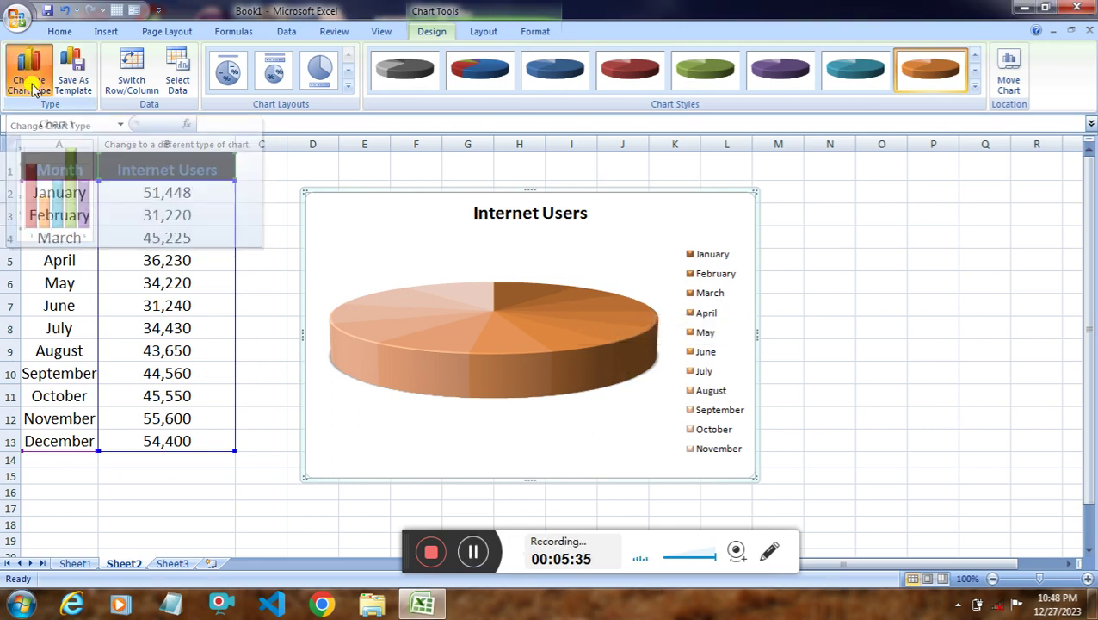